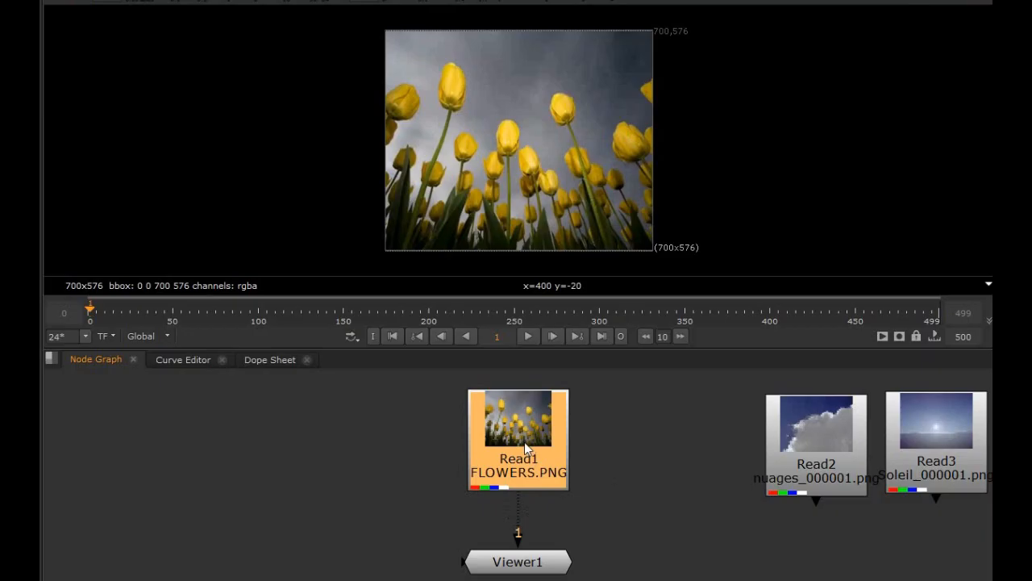
- Add a RotoPaint node after the FLOWERS.PNG read node and choose its Clone tool
key("p")
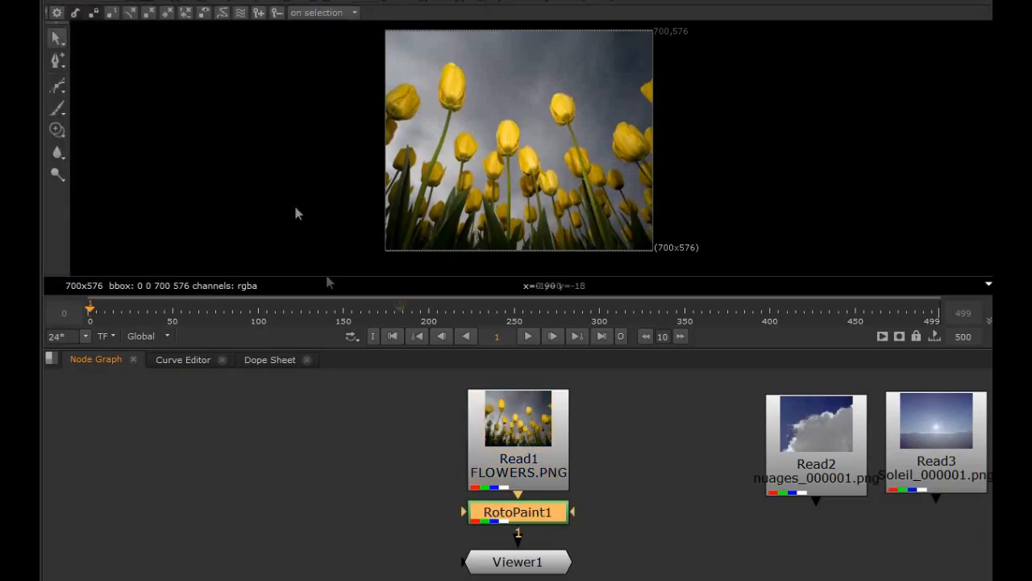
left_click(58, 130)
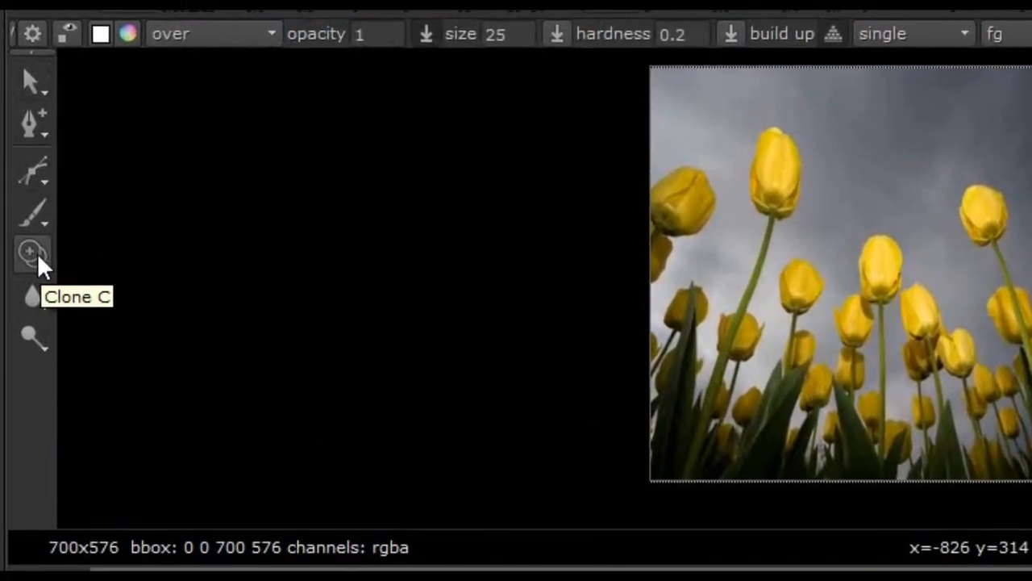
right_click(41, 186)
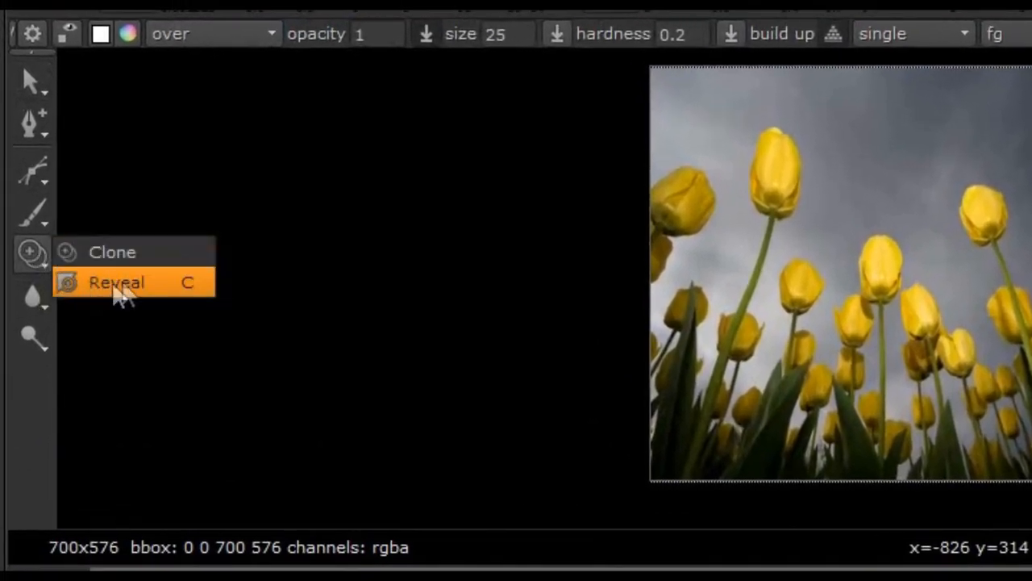
left_click(28, 259)
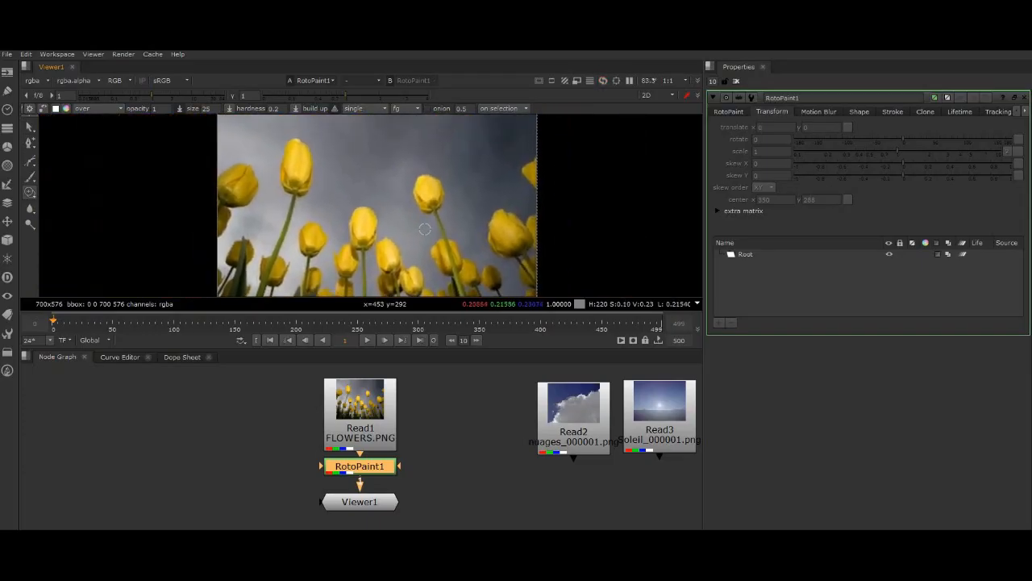
- Enlarge the Clone brush, sample the tall tulip right of centre and paint a copy of it with its stem beside the original
key("space")
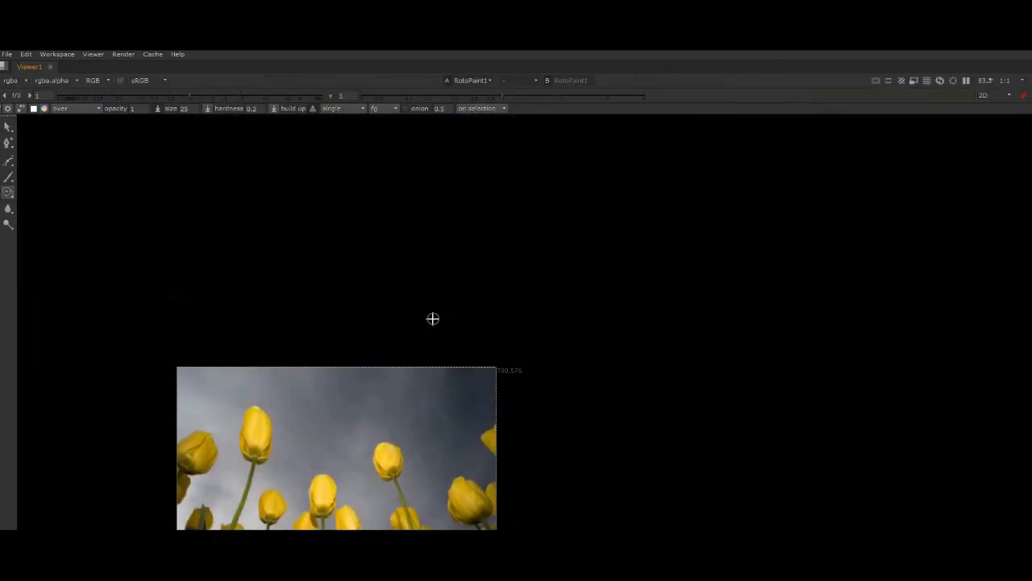
scroll(423, 398, "up", 1)
middle_click_drag(423, 398, 577, 282)
scroll(517, 351, "up", 3)
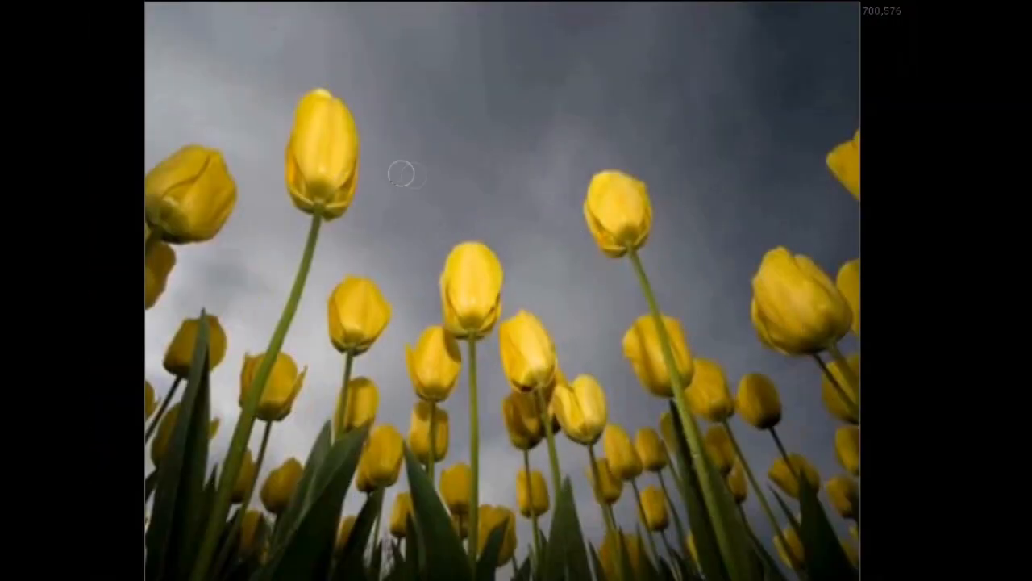
left_click_drag(443, 195, 449, 177, "shift")
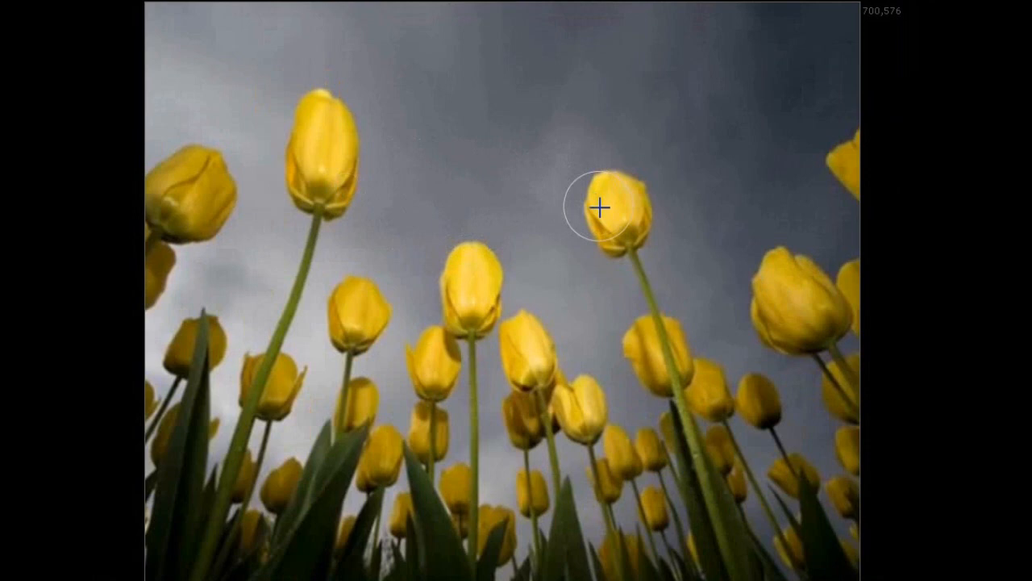
mouse_move(607, 210)
left_mouse_down("ctrl")
mouse_move(479, 210)
mouse_move(488, 185)
mouse_move(460, 193)
mouse_move(495, 219)
mouse_move(487, 227)
mouse_move(610, 557)
mouse_move(569, 465)
mouse_move(626, 579)
left_mouse_up("ctrl")
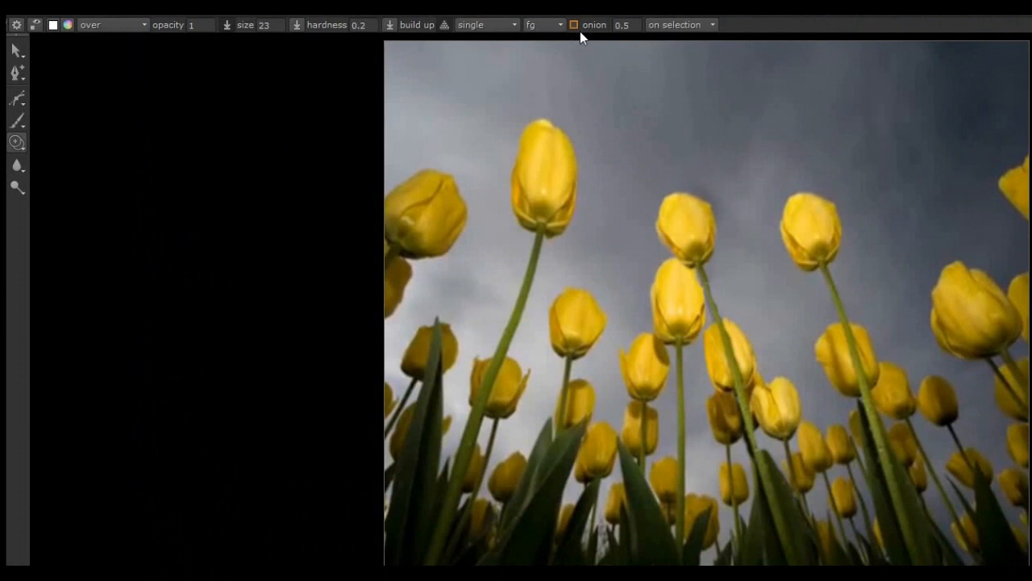
- Enable the onion overlay, then move, rotate and scale up the clone source with its transform handle
left_click(575, 26)
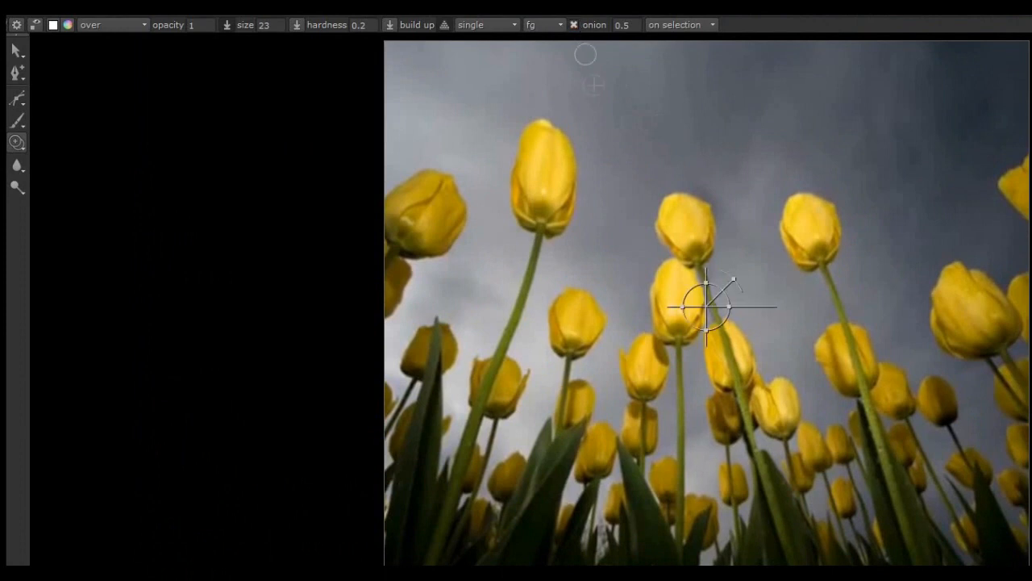
mouse_move(707, 307)
left_mouse_down()
mouse_move(700, 254)
mouse_move(618, 240)
mouse_move(643, 312)
mouse_move(634, 297)
mouse_move(685, 295)
mouse_move(688, 304)
left_mouse_up()
left_click_drag(657, 265, 703, 236)
left_click_drag(645, 293, 607, 306)
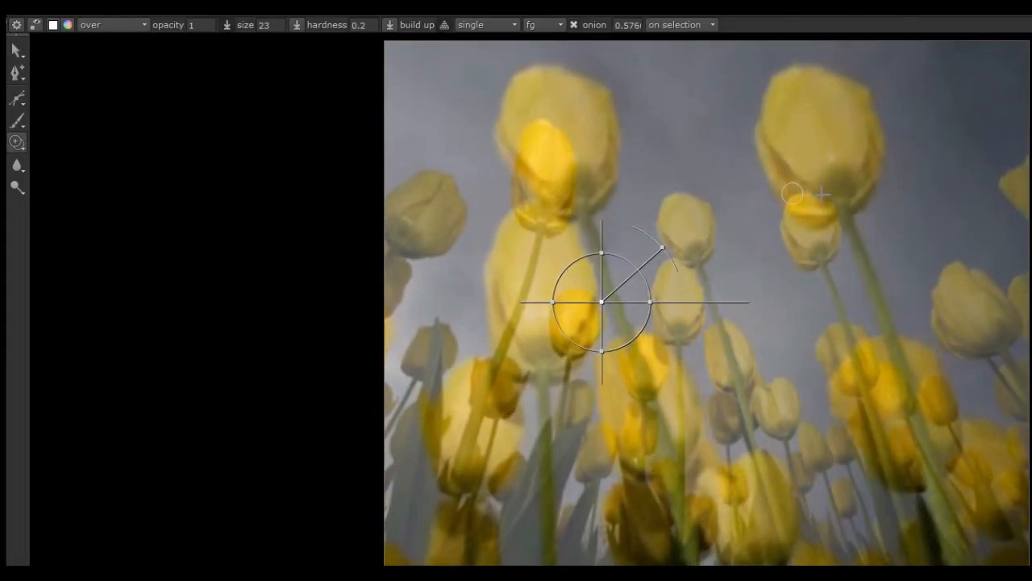
- Enlarge the brush and paint the transformed clone source as a large tulip over the upper sky
mouse_move(809, 138)
left_mouse_down("shift")
mouse_move(831, 99)
mouse_move(829, 116)
left_mouse_up("shift")
mouse_move(819, 176)
left_mouse_down()
mouse_move(836, 166)
mouse_move(841, 177)
mouse_move(854, 139)
mouse_move(829, 92)
mouse_move(795, 78)
mouse_move(783, 88)
left_mouse_up()
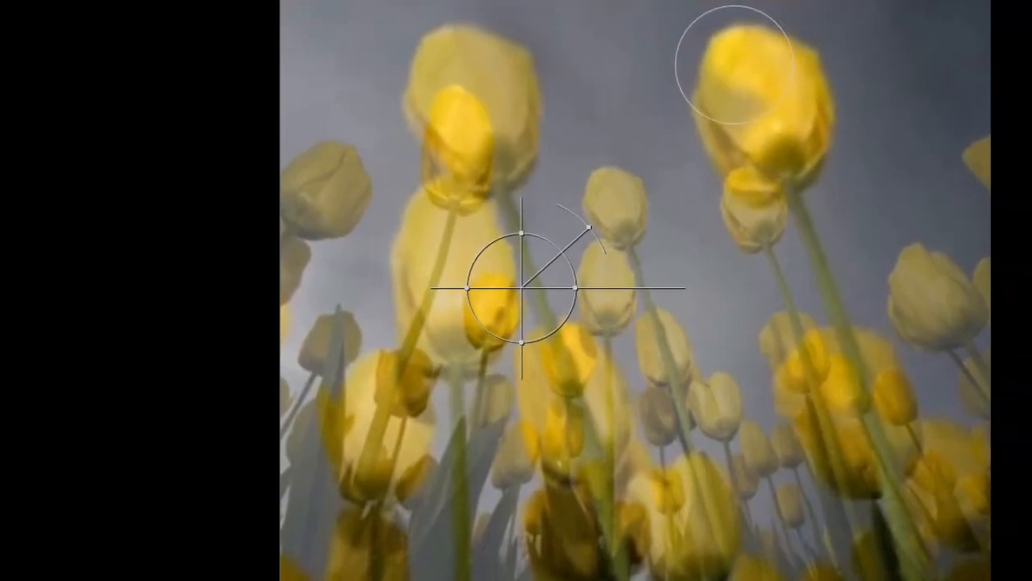
mouse_move(734, 64)
left_mouse_down()
mouse_move(727, 127)
mouse_move(757, 122)
left_mouse_up()
mouse_move(699, 104)
left_mouse_down()
mouse_move(692, 116)
mouse_move(743, 105)
mouse_move(726, 129)
mouse_move(683, 144)
left_mouse_up()
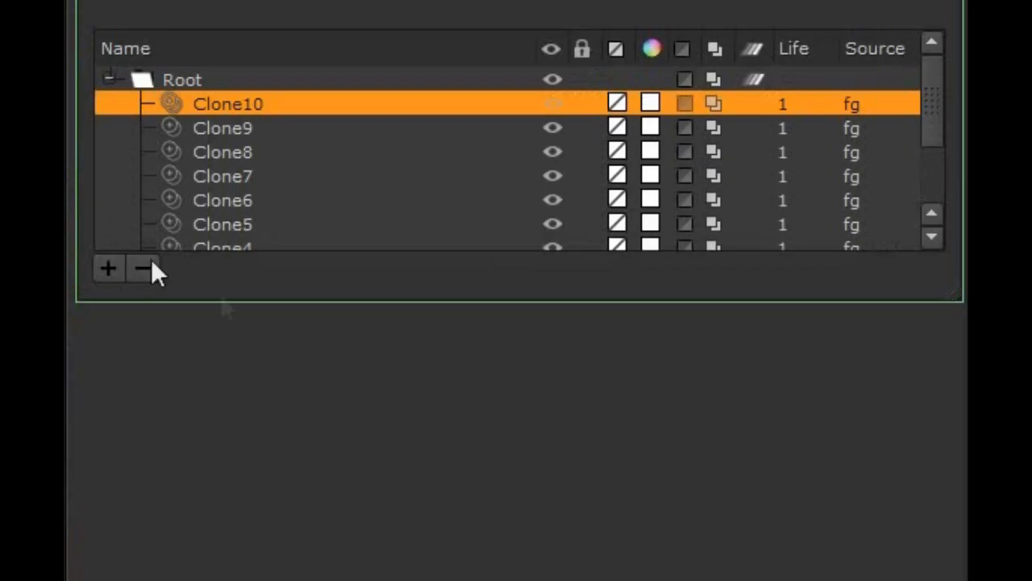
- Enlarge the stroke list and add a new layer under Root
left_click_drag(962, 308, 864, 522)
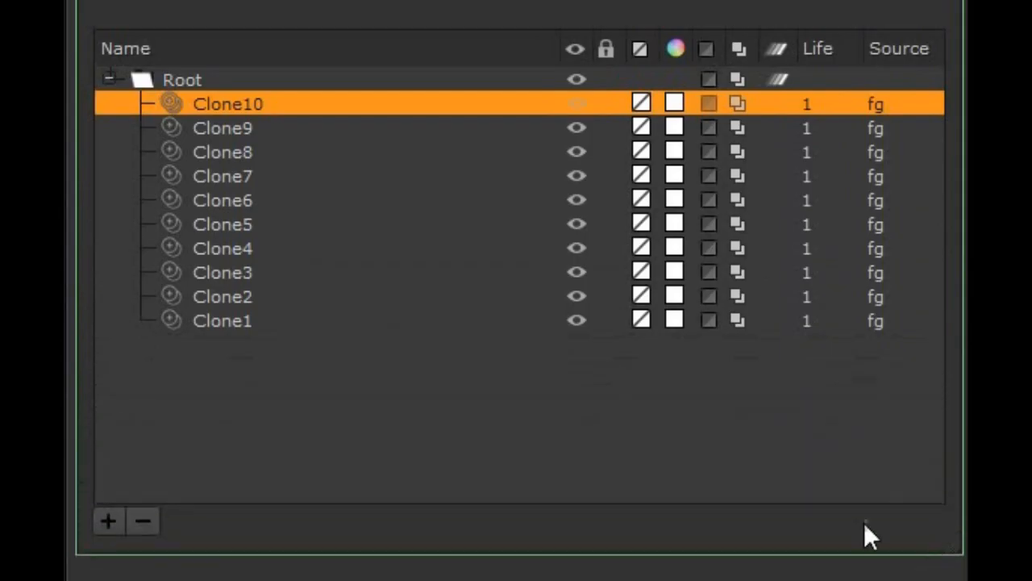
left_click(172, 80)
right_click(179, 78)
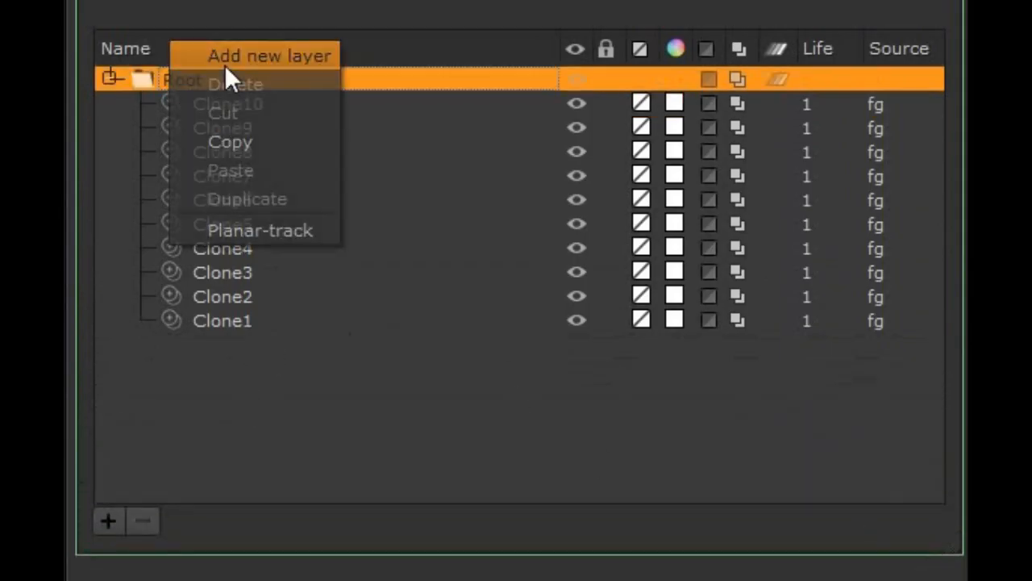
left_click(224, 65)
- Move the clone strokes into the new layer and toggle the layer between collapsed and expanded
mouse_move(262, 381)
left_mouse_down()
mouse_move(222, 125)
mouse_move(196, 100)
mouse_move(250, 104)
left_mouse_up()
left_click(142, 109)
left_click(142, 108)
left_click(142, 108)
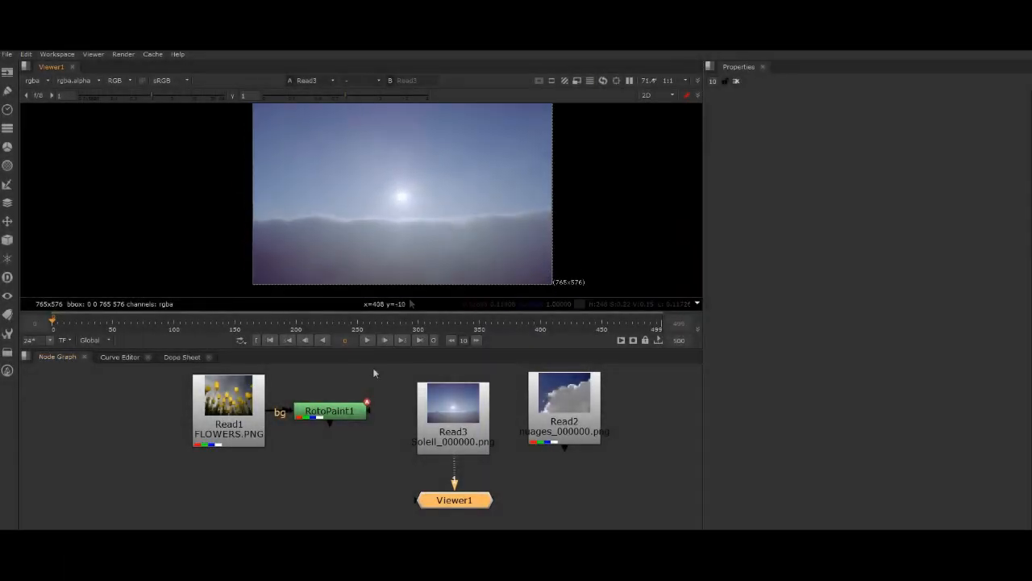
- Scrub through the Soleil sequence and the nuages sequence in the viewer
left_click_drag(62, 322, 483, 313)
left_click_drag(269, 319, 261, 319)
left_click(428, 466)
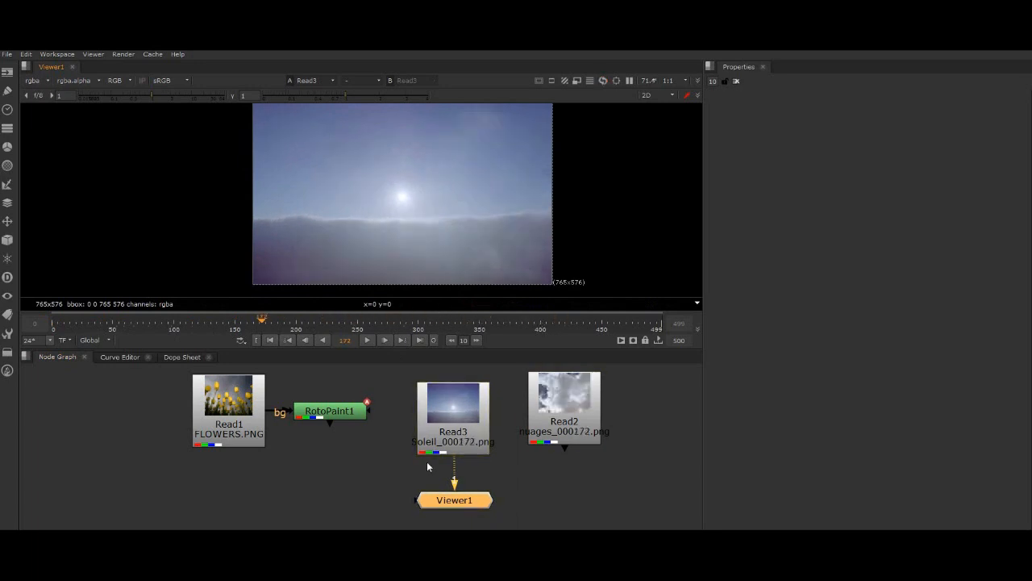
left_click_drag(454, 476, 564, 411)
left_click_drag(205, 318, 337, 318)
- Add a RotoPaint node after the viewed Soleil sequence and connect its bg1 input to the nuages sequence
left_click(474, 407)
key("1")
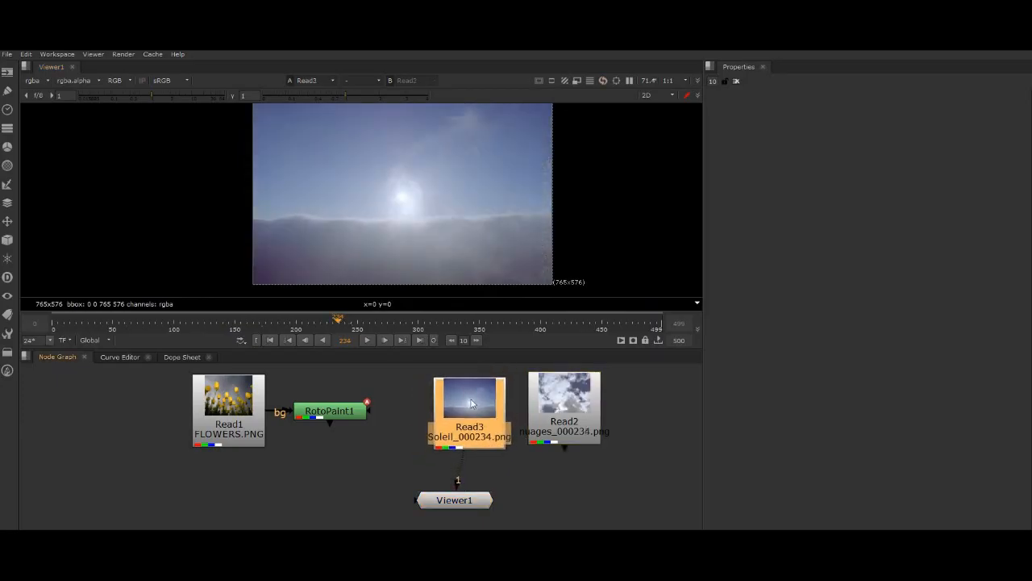
key("p")
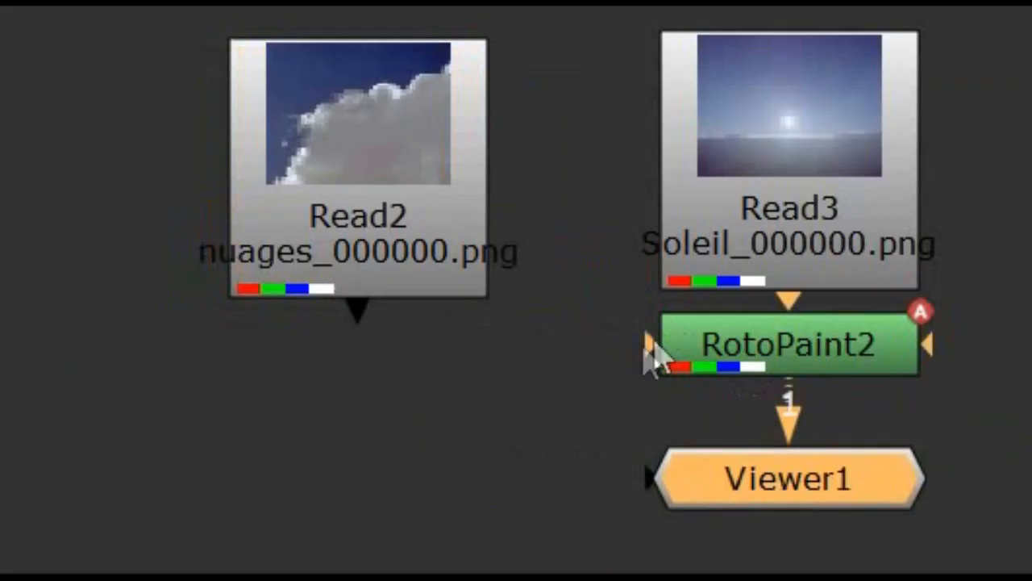
left_click_drag(650, 346, 371, 197)
left_click_drag(371, 198, 237, 322)
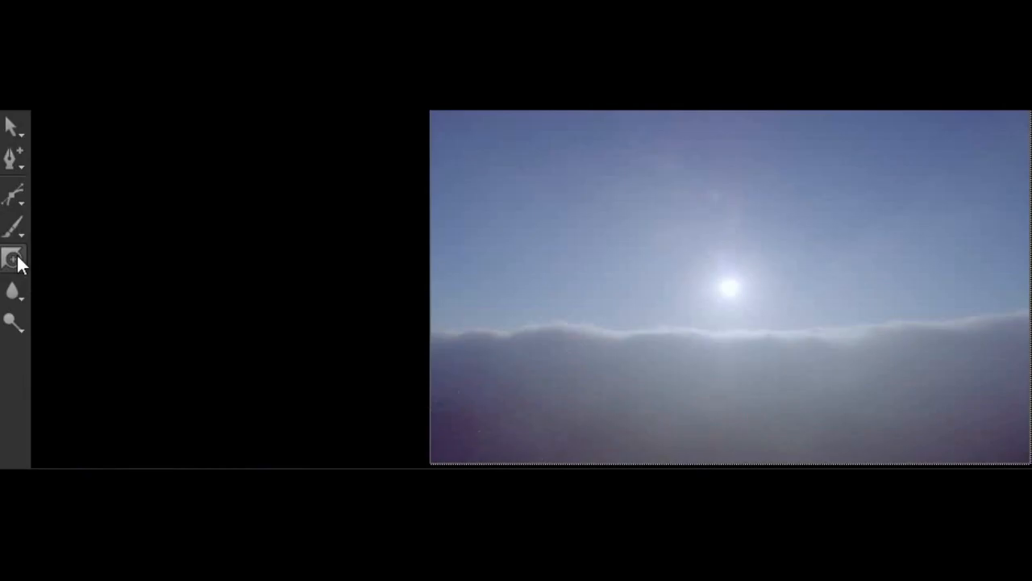
- Choose the Reveal tool, enlarge its brush to 288 and paint the bg1 clouds over the lower sky around the sun
mouse_move(16, 255)
left_mouse_down()
mouse_move(75, 277)
mouse_move(72, 287)
left_mouse_up()
left_click_drag(593, 303, 643, 233, "shift")
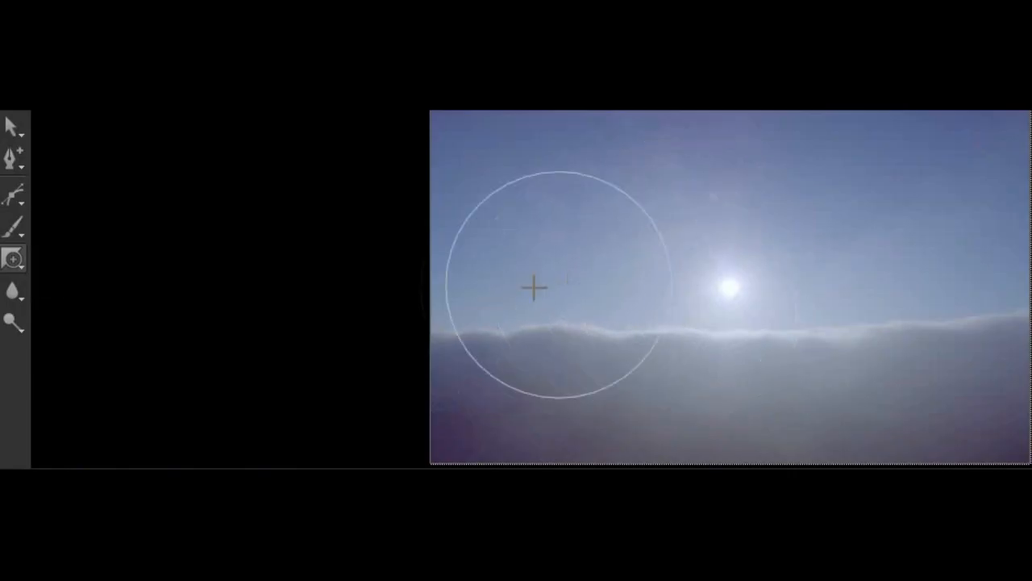
mouse_move(451, 306)
left_mouse_down()
mouse_move(530, 403)
mouse_move(949, 396)
mouse_move(962, 272)
mouse_move(871, 357)
left_mouse_up()
mouse_move(867, 250)
left_mouse_down()
mouse_move(861, 293)
mouse_move(824, 307)
left_mouse_up()
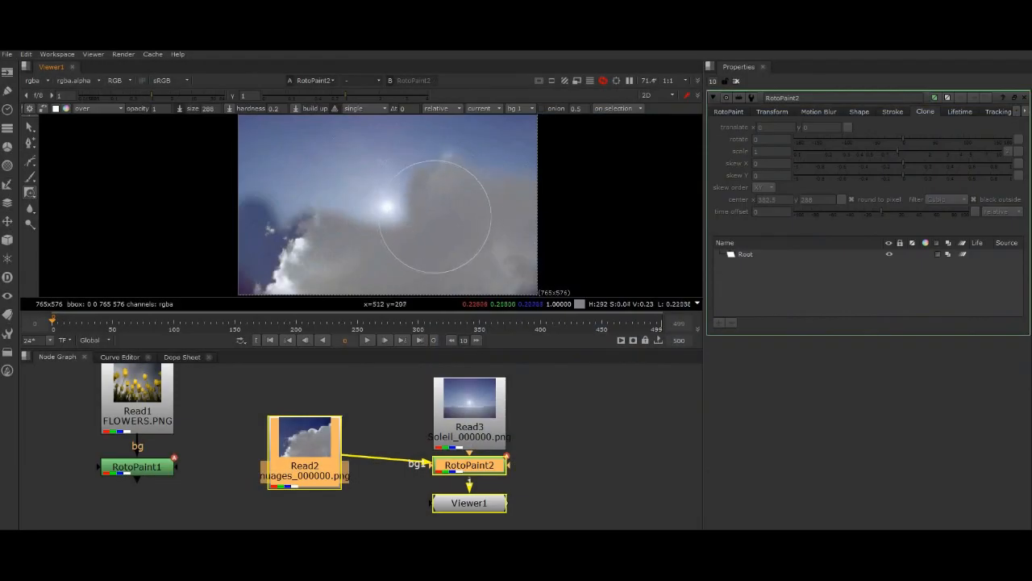
mouse_move(435, 217)
left_mouse_down()
mouse_move(374, 236)
mouse_move(311, 214)
mouse_move(331, 173)
mouse_move(339, 228)
mouse_move(375, 190)
left_mouse_up()
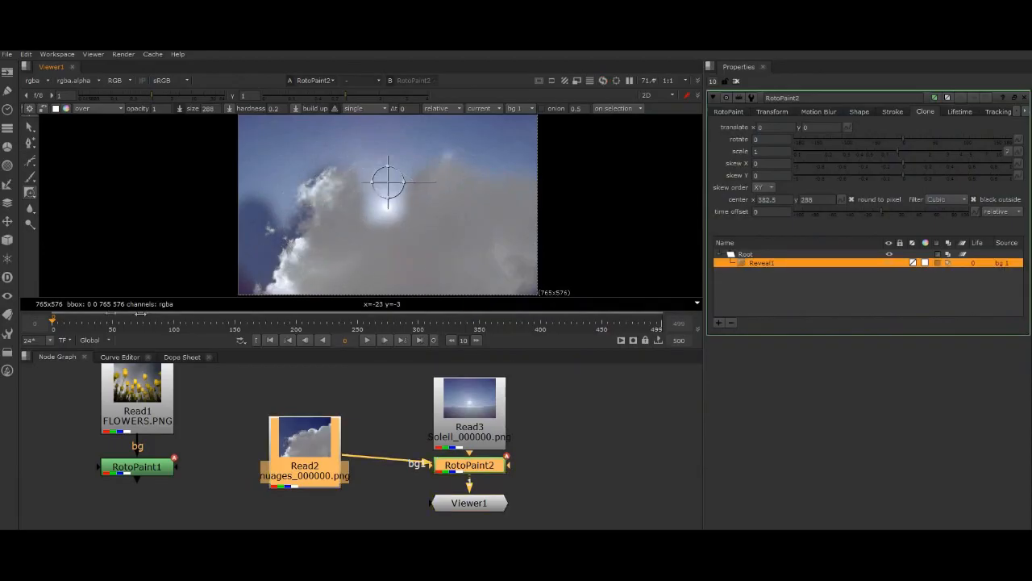
- Set the Reveal stroke's lifetime to the frame range 0-50
left_click_drag(58, 321, 53, 320)
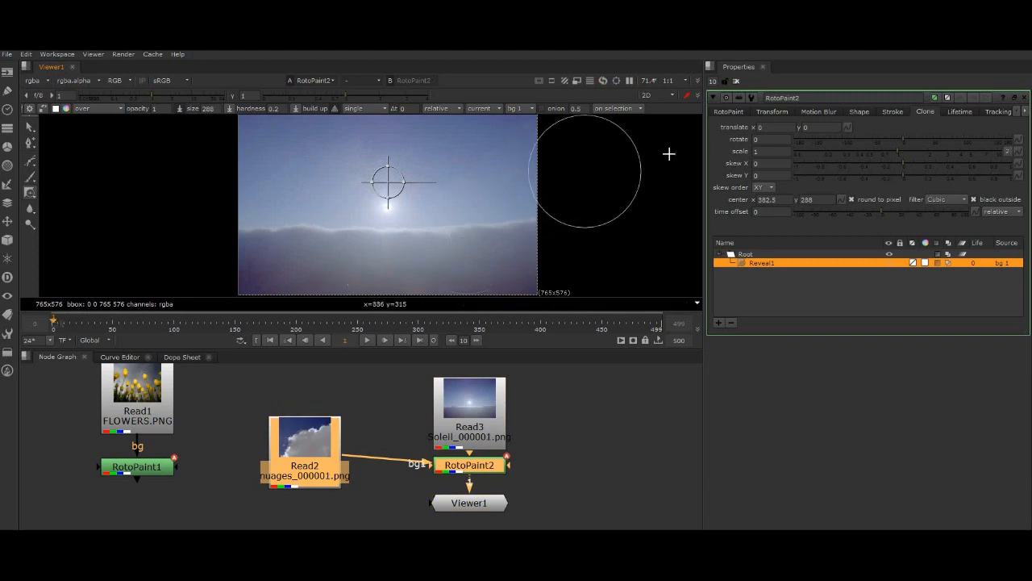
left_click(960, 111)
left_click(823, 142)
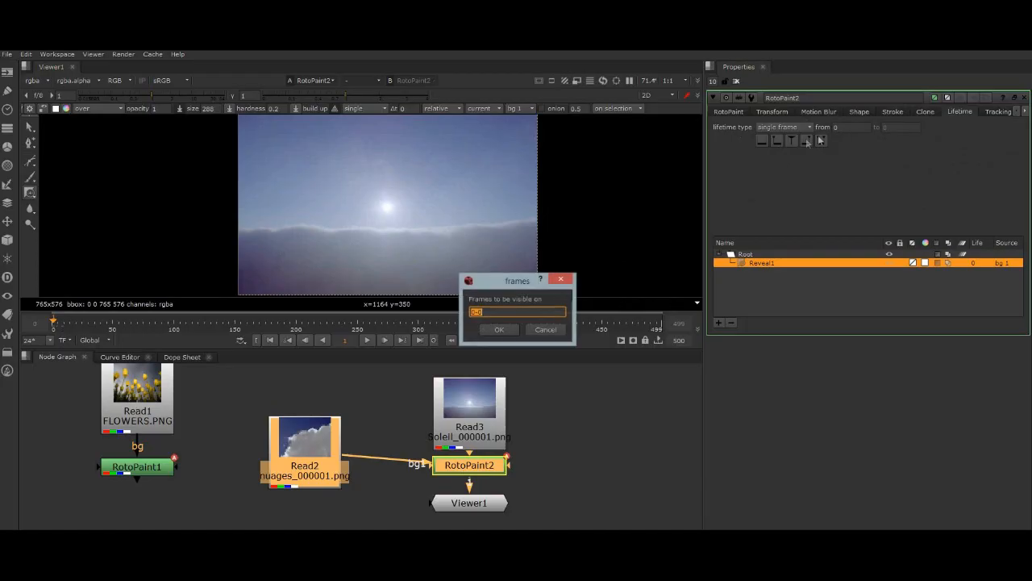
left_click_drag(520, 286, 811, 175)
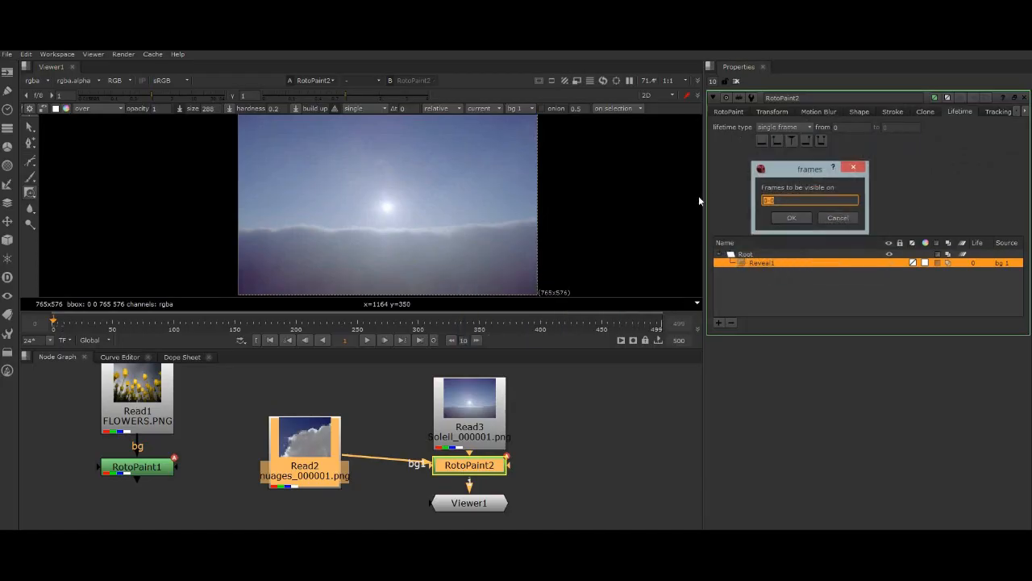
type("0-50")
key("Return")
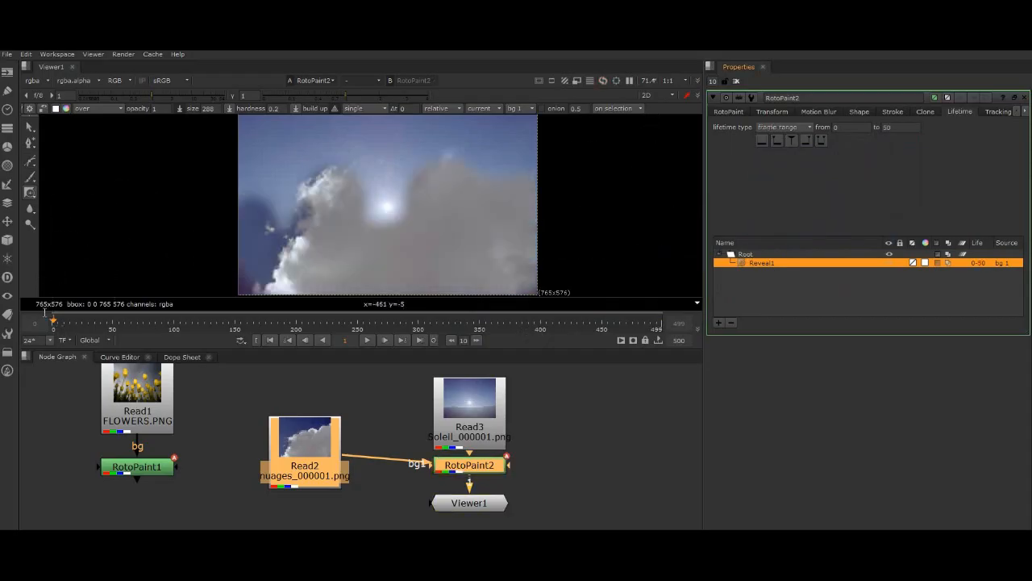
- Set the Reveal stroke's clone time offset mode to absolute and scrub the first frames
mouse_move(54, 323)
left_mouse_down()
mouse_move(87, 323)
mouse_move(48, 327)
mouse_move(59, 327)
left_mouse_up()
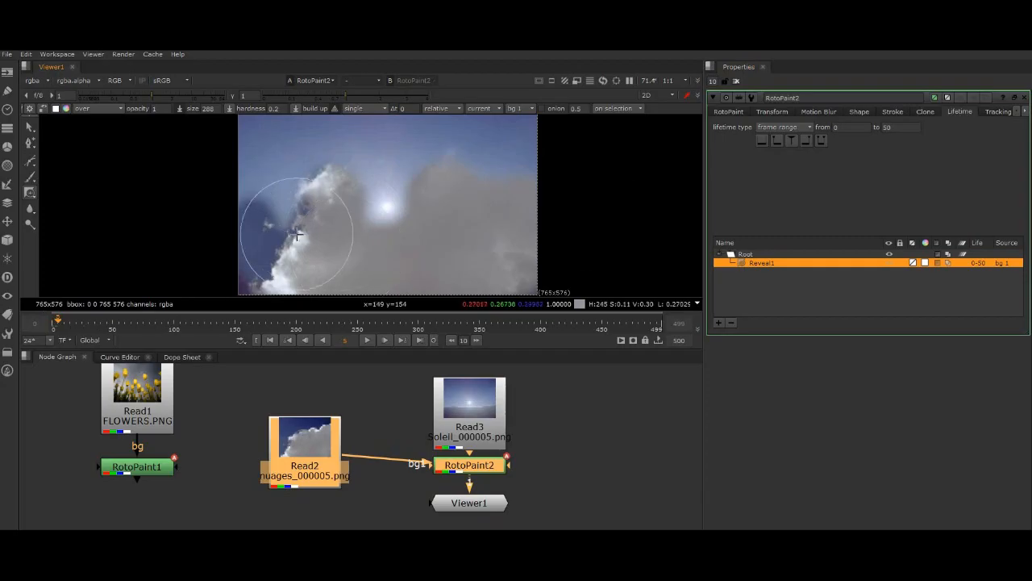
left_click(860, 113)
left_click(927, 112)
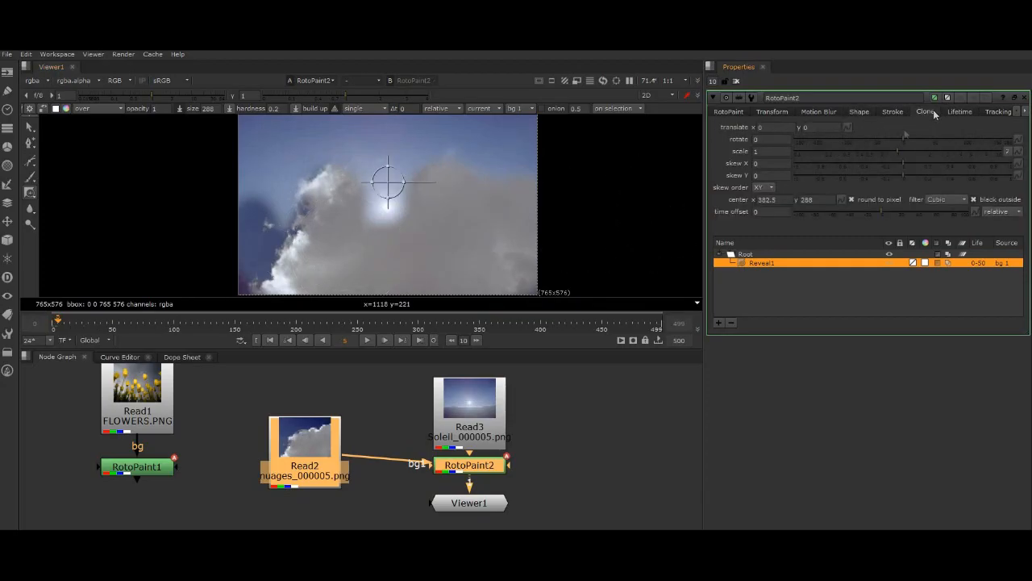
left_click(998, 214)
left_click(1000, 220)
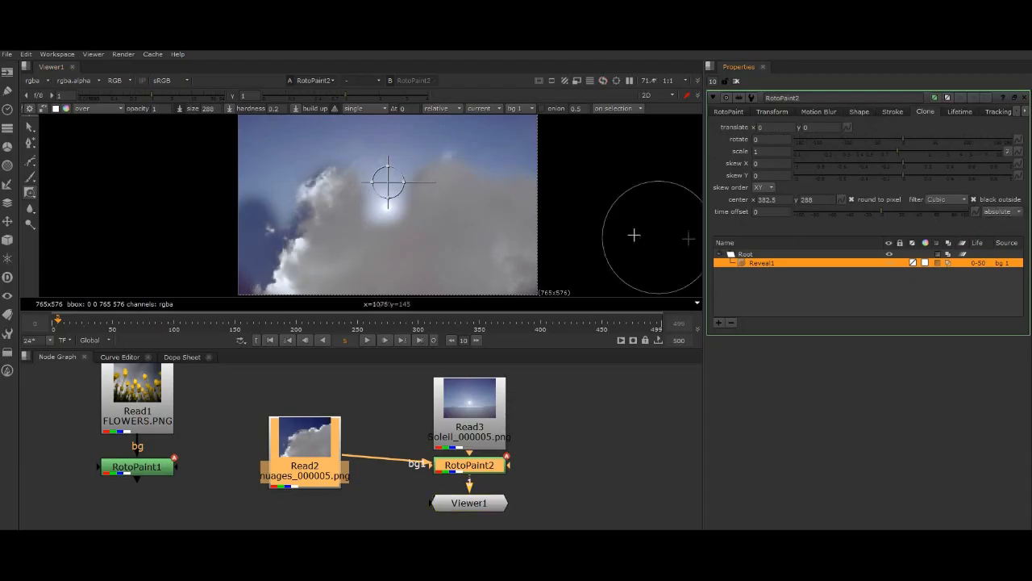
mouse_move(72, 323)
left_mouse_down()
mouse_move(104, 321)
mouse_move(63, 317)
left_mouse_up()
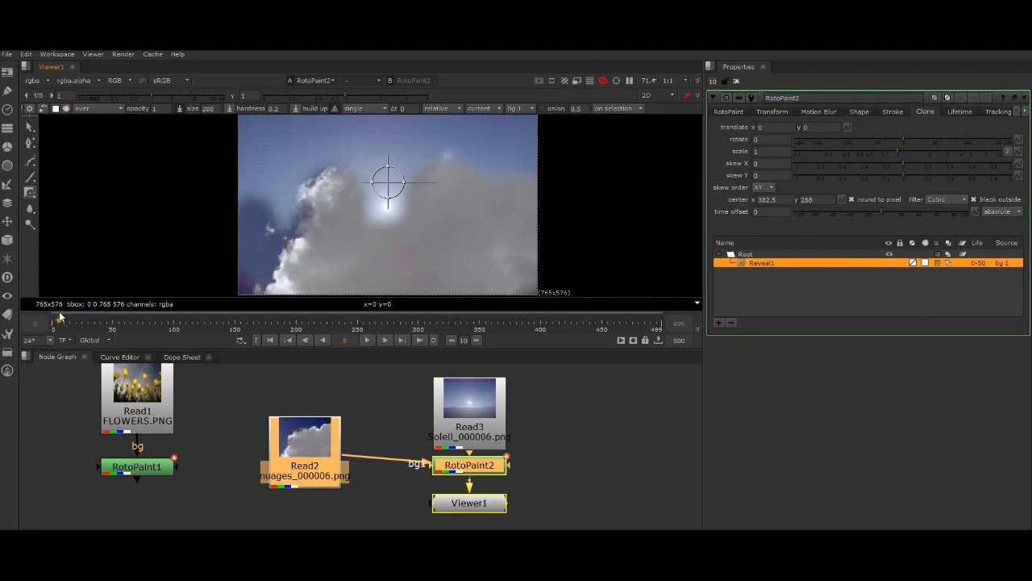
- Try different clone time offsets, return the offset mode to relative with an offset of 1, and scrub to frame 22
left_click_drag(873, 212, 828, 216)
mouse_move(900, 209)
left_mouse_down()
mouse_move(920, 208)
mouse_move(856, 216)
mouse_move(938, 207)
left_mouse_up()
left_click(1015, 214)
left_click(1006, 203)
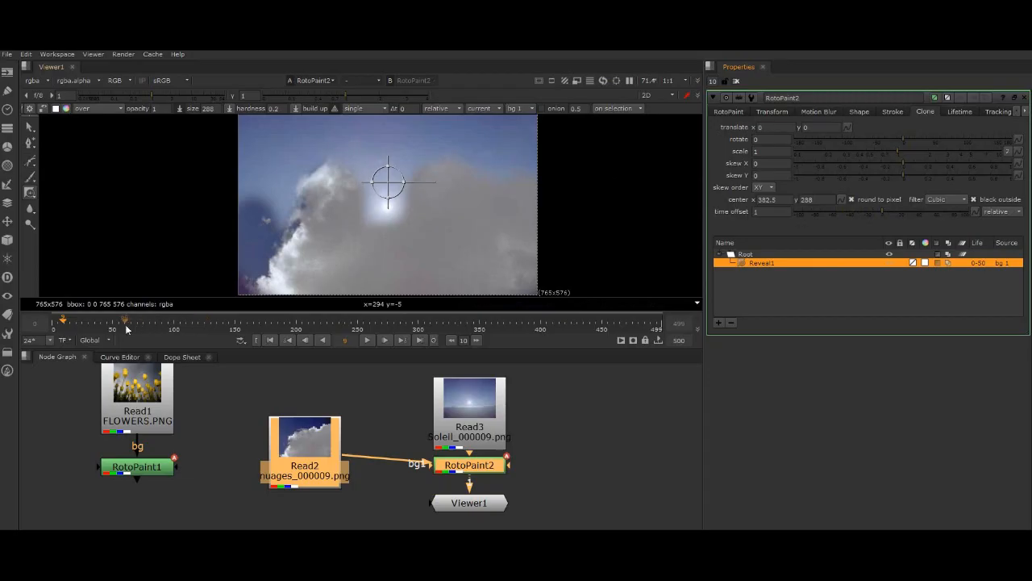
left_click_drag(65, 323, 79, 323)
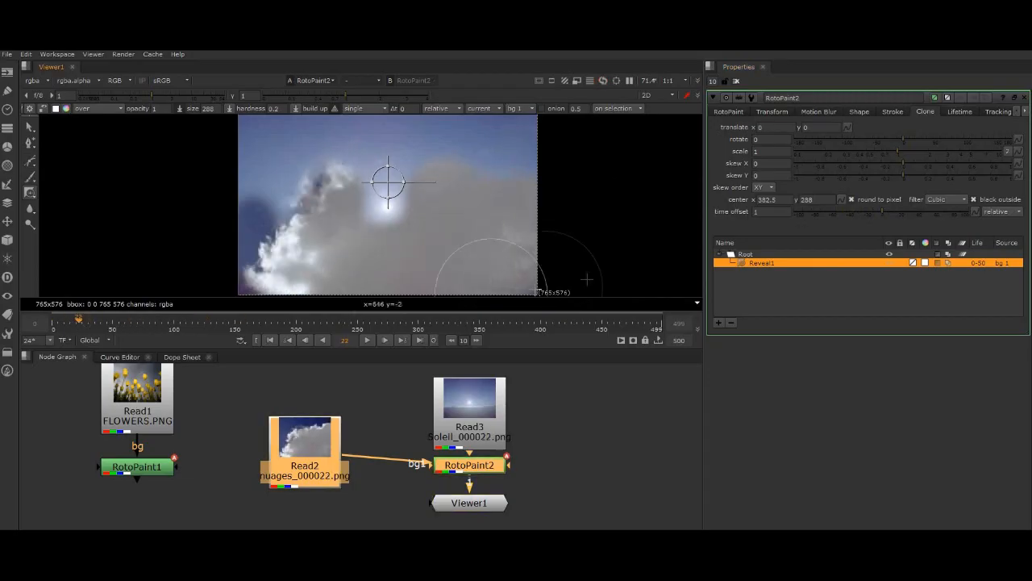
- Set the Reveal stroke's time offset to 400 frames and scrub the timeline to check the revealed clouds
left_click(769, 212)
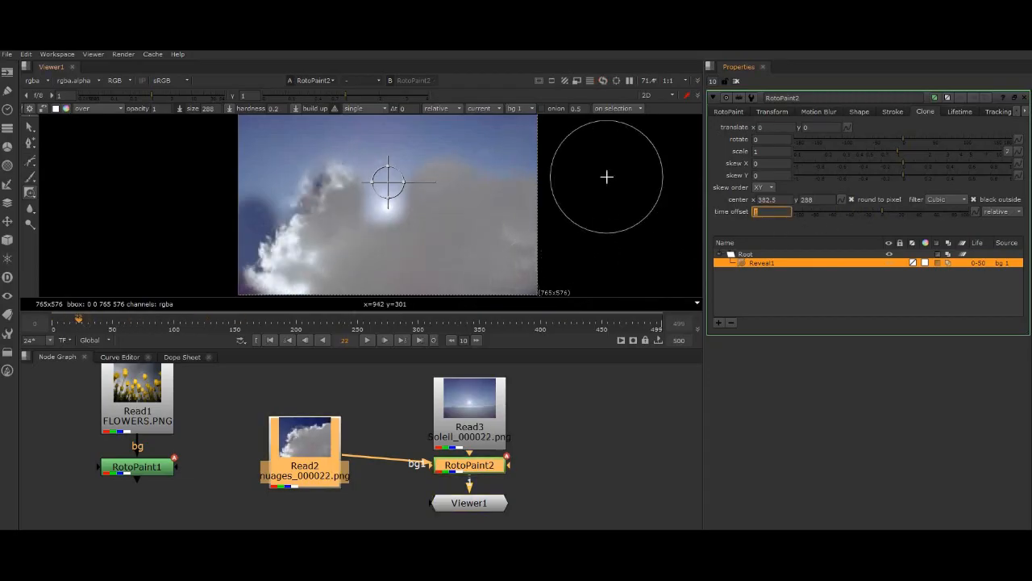
type("400")
key("Return")
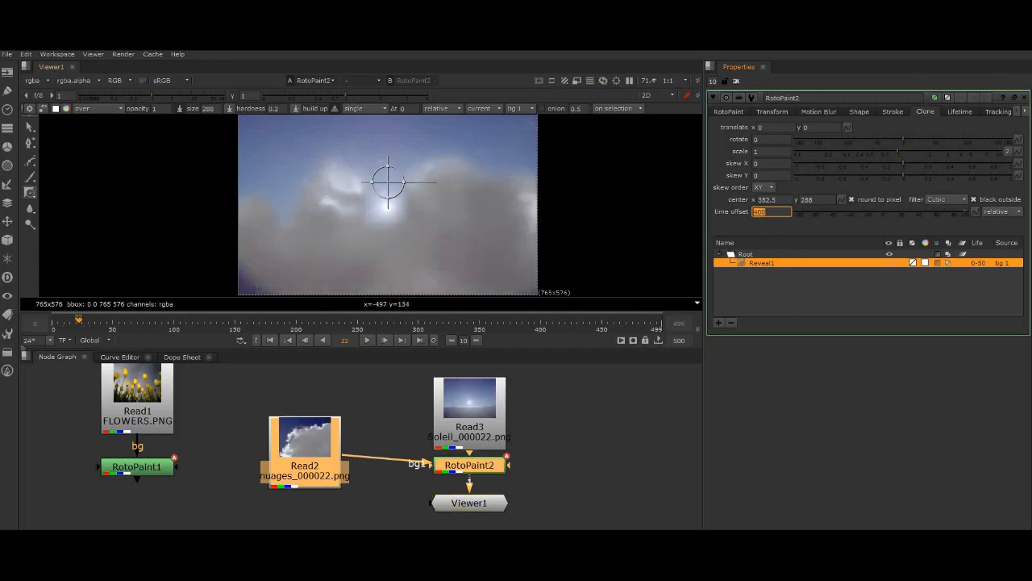
mouse_move(81, 321)
left_mouse_down()
mouse_move(63, 321)
mouse_move(84, 322)
left_mouse_up()
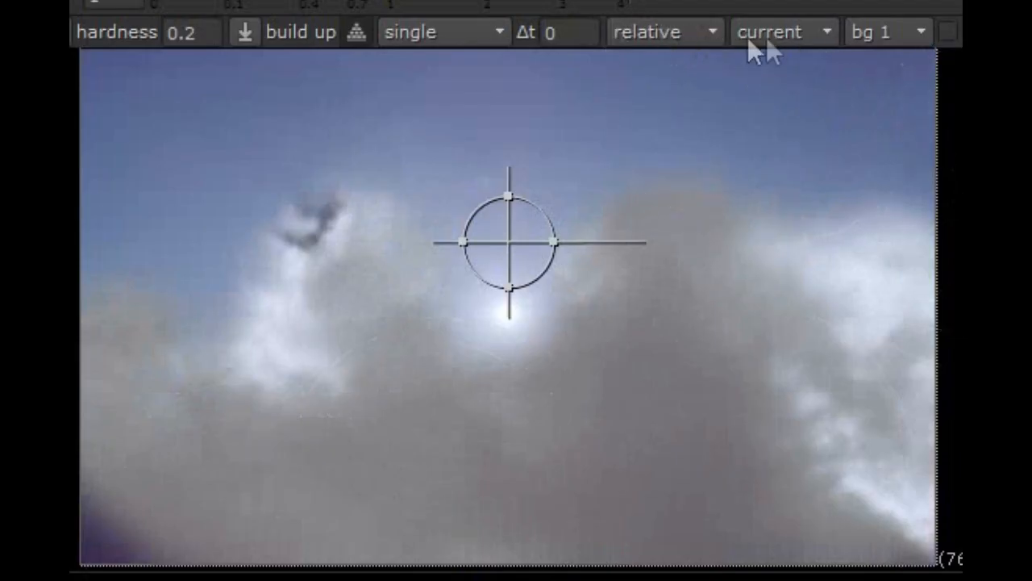
left_click(661, 36)
left_click(666, 46)
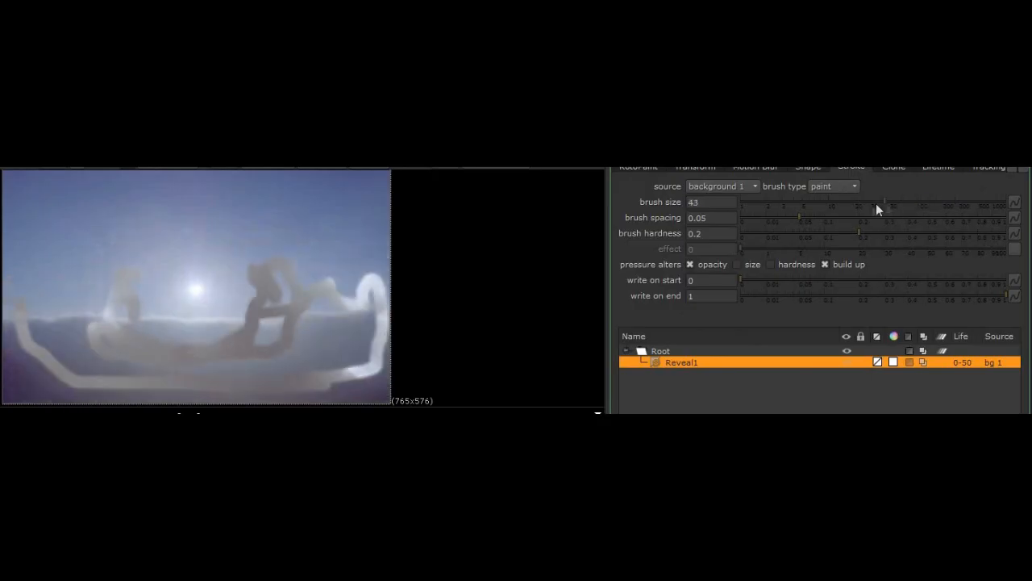
- Adjust the Reveal stroke's brush size and widen its brush spacing to break the stroke into separate dots
mouse_move(876, 203)
left_mouse_down()
mouse_move(951, 195)
mouse_move(891, 198)
left_mouse_up()
left_click_drag(814, 223, 1013, 215)
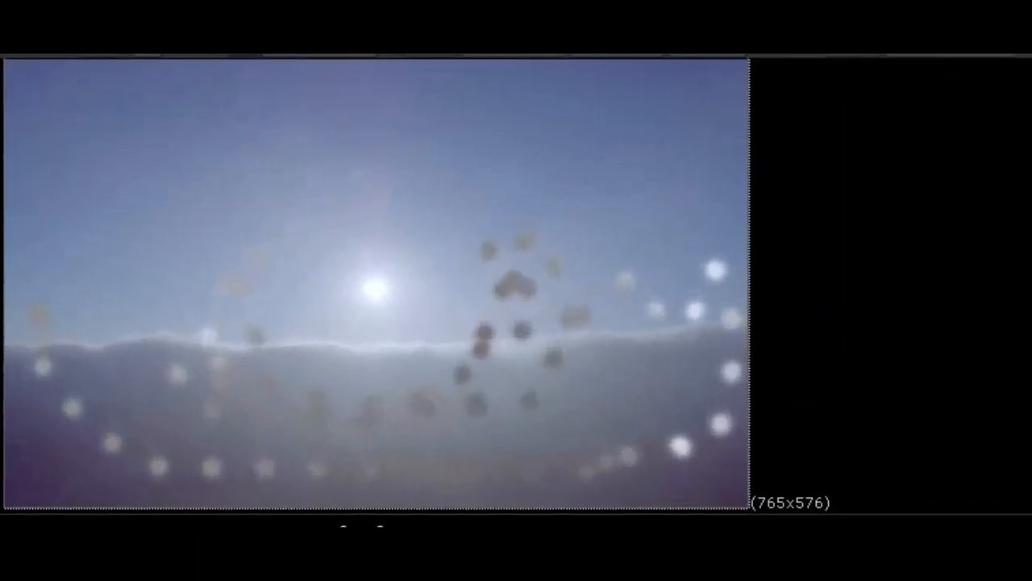